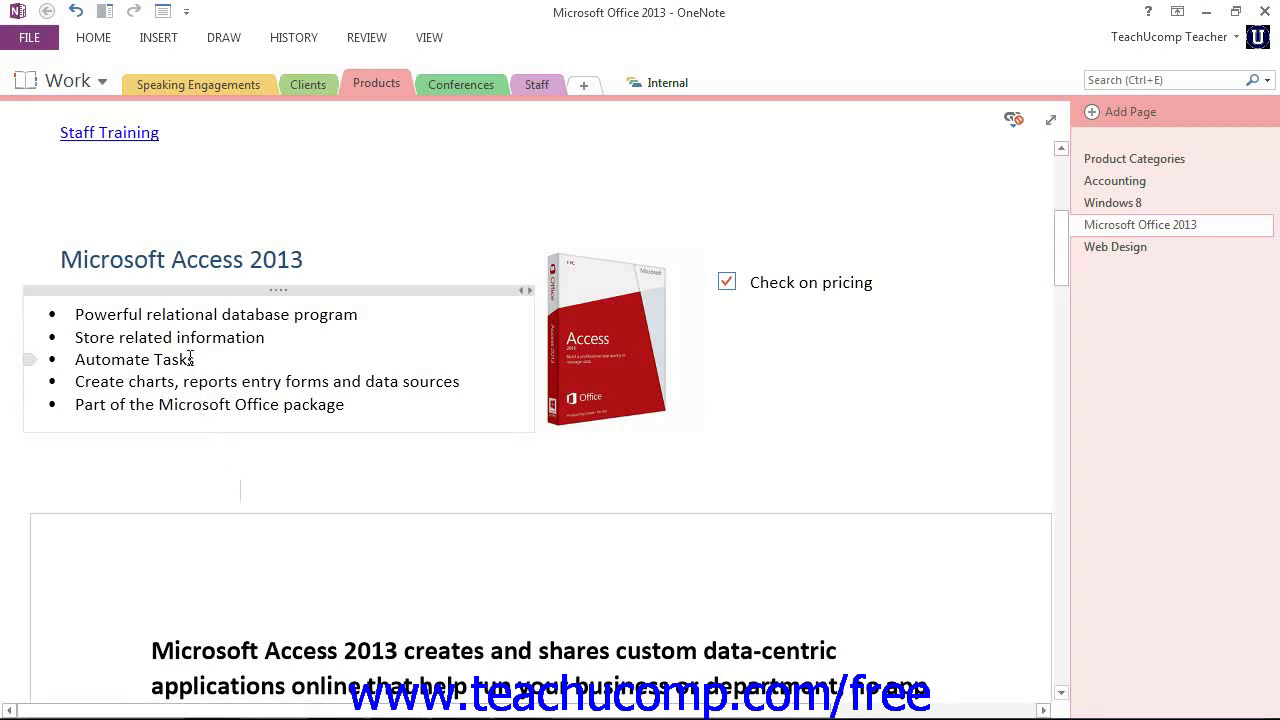
# Look up the word 'database' from the note in the Research pane using Bing
pyautogui.click(257, 313)
pyautogui.click(362, 40)
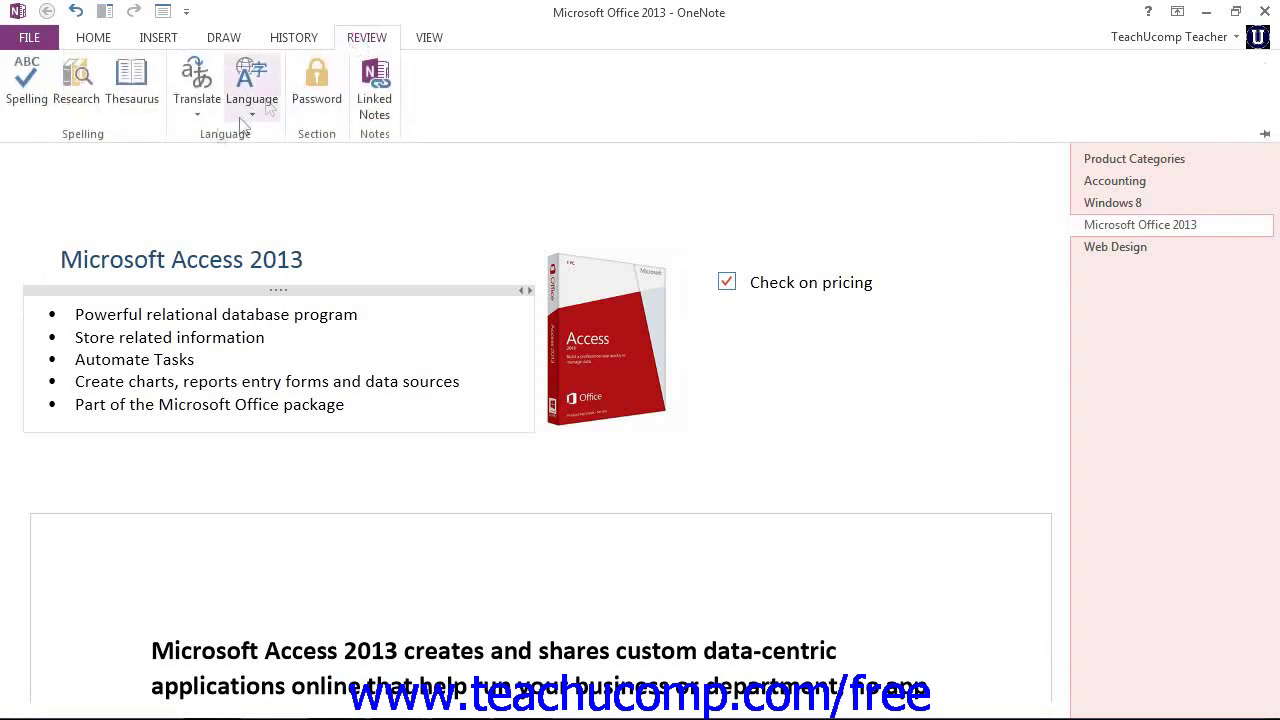
pyautogui.click(77, 84)
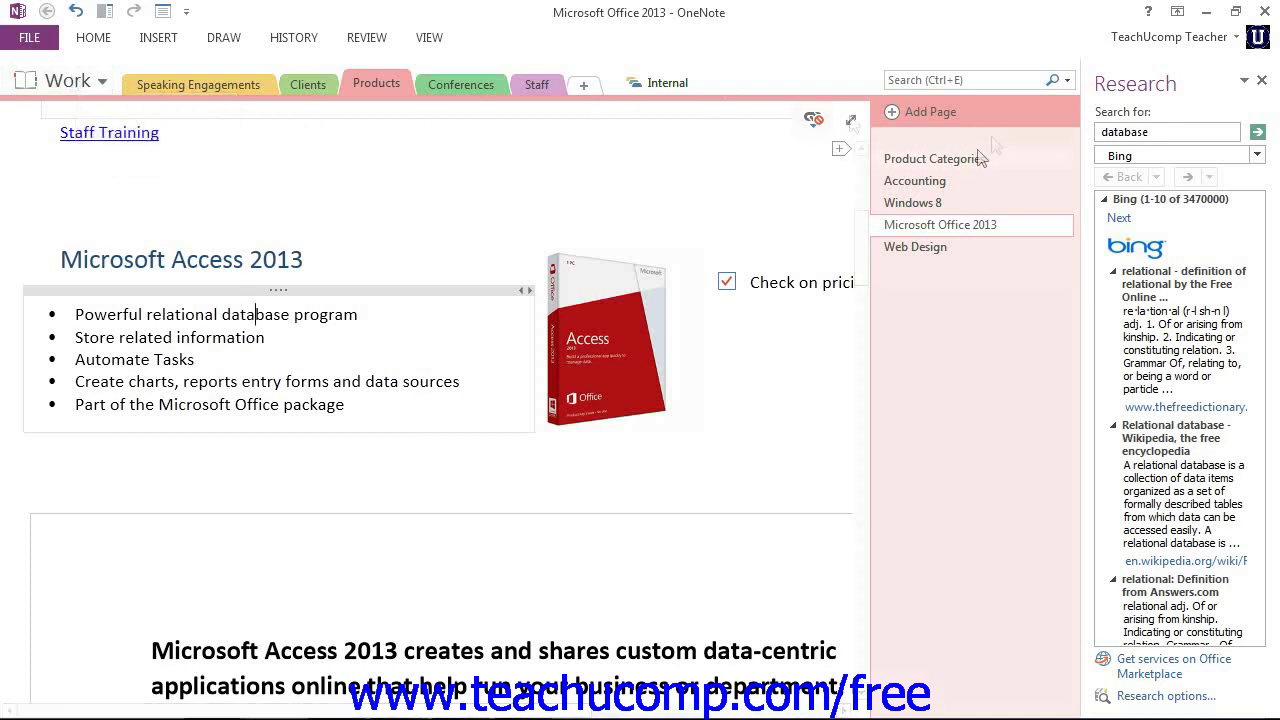
pyautogui.moveTo(1175, 420)
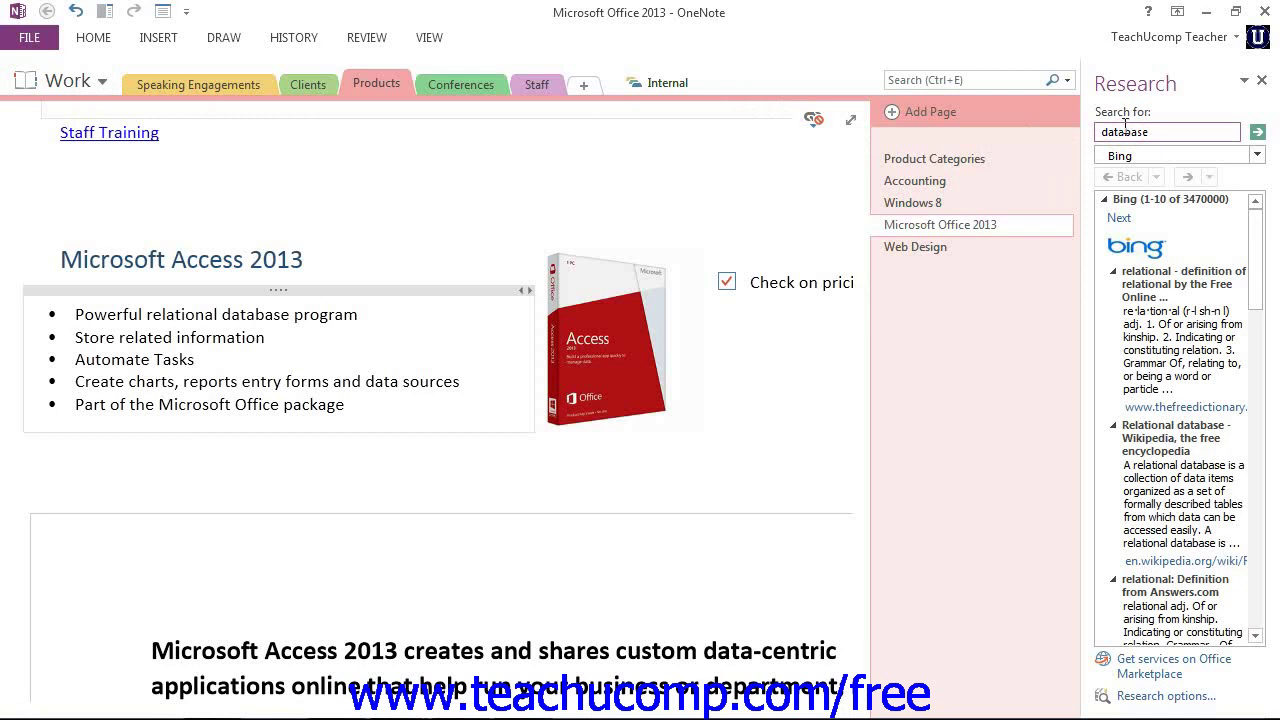
# View English (United States) thesaurus synonyms for 'database', then return to Bing results
pyautogui.click(1258, 158)
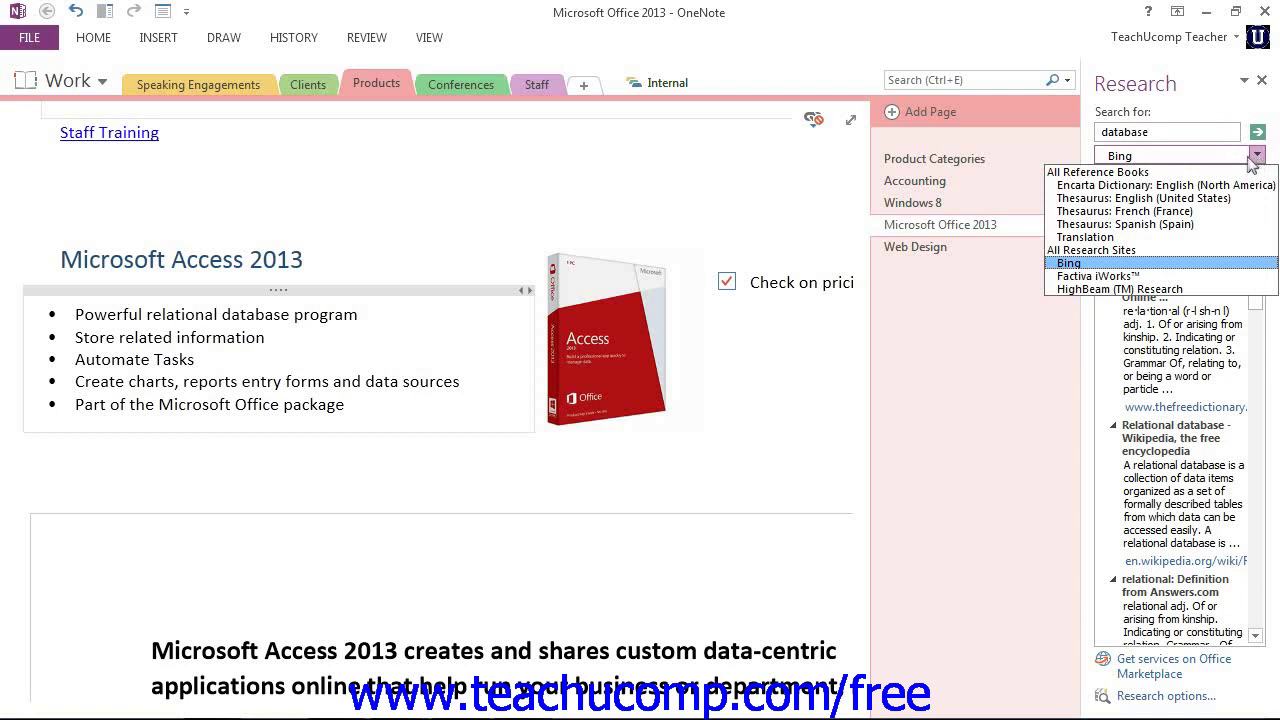
pyautogui.click(1138, 198)
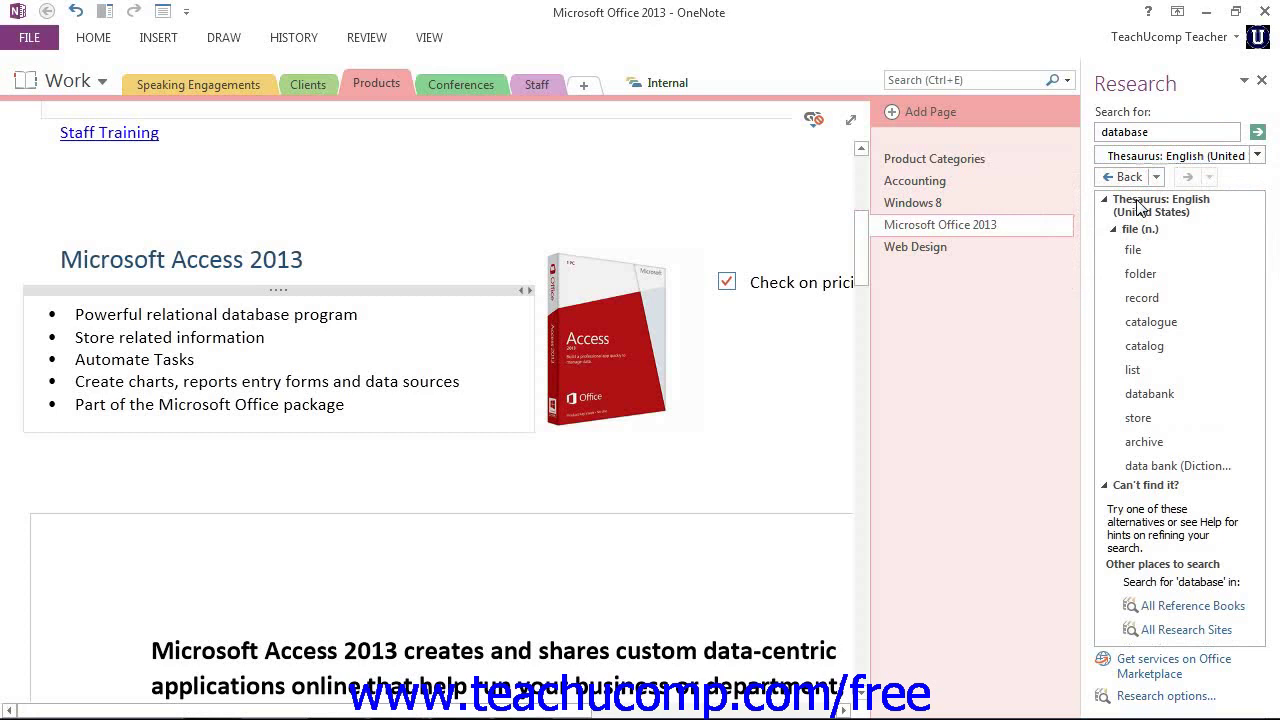
pyautogui.click(1259, 156)
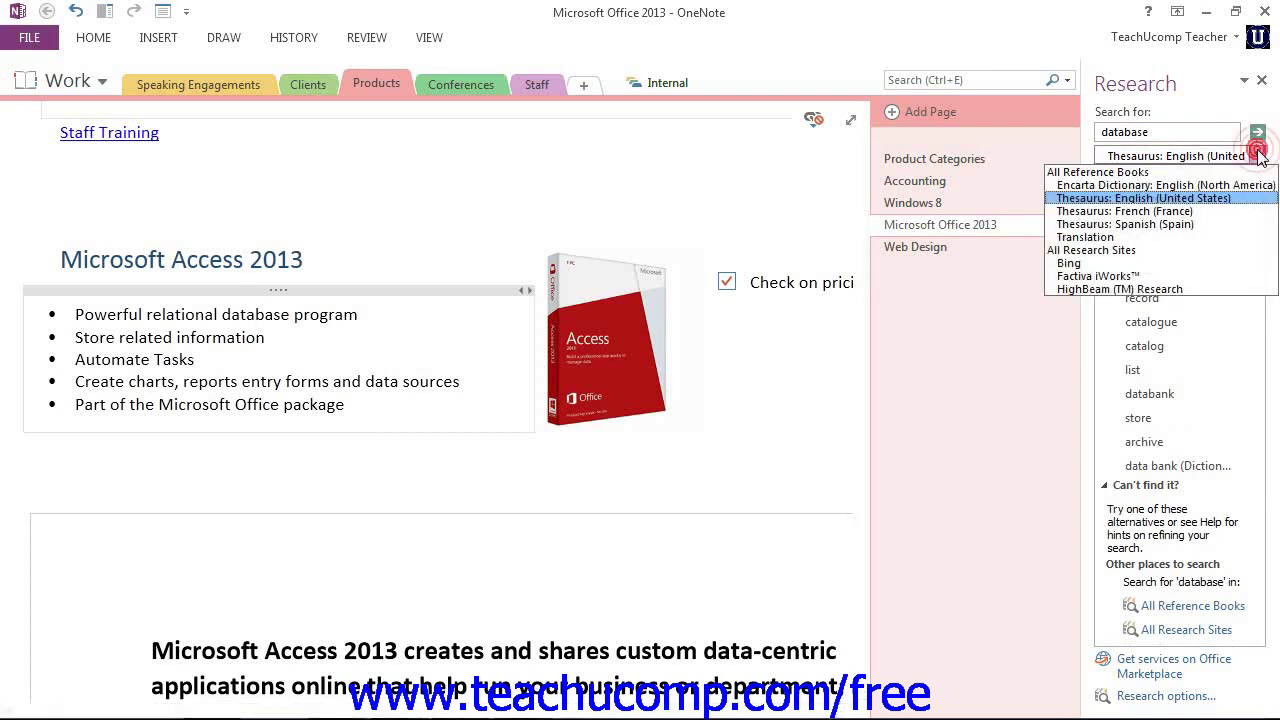
pyautogui.click(1096, 264)
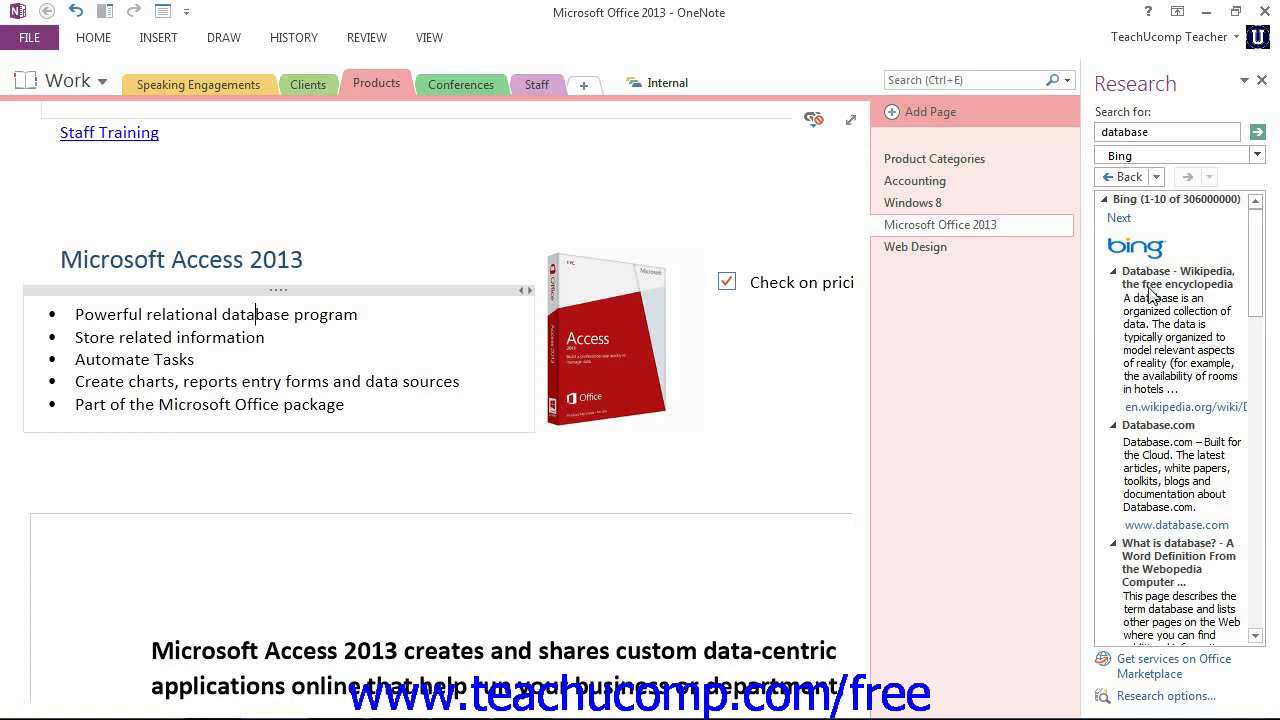
pyautogui.click(1120, 177)
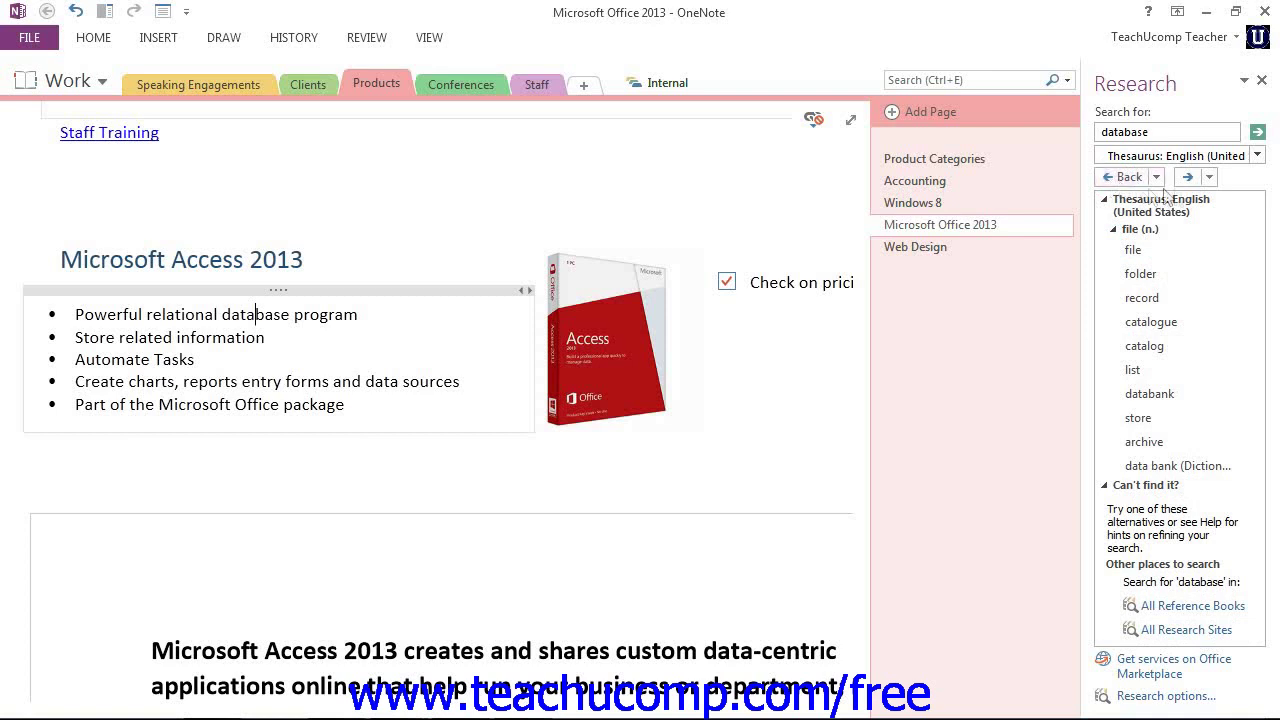
pyautogui.click(1209, 177)
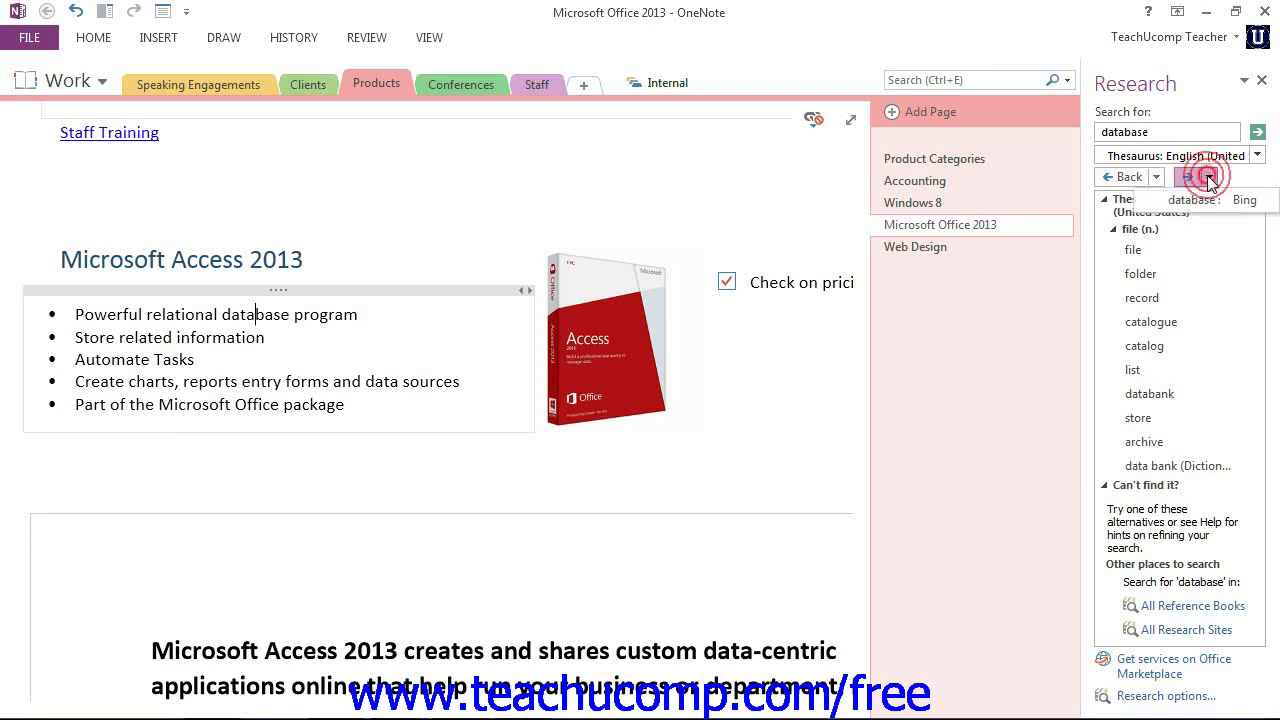
pyautogui.click(1203, 201)
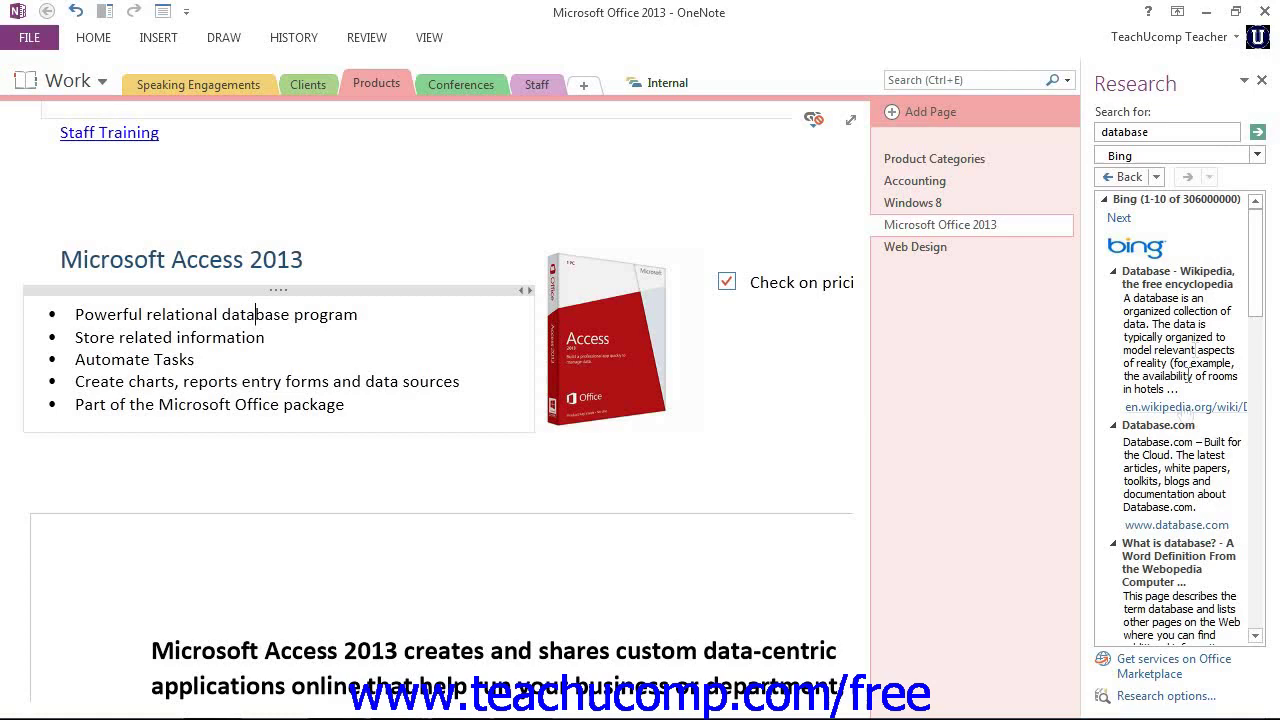
# Enable the Encarta Dictionary: English (U.K.) research service in Research options
pyautogui.click(1140, 697)
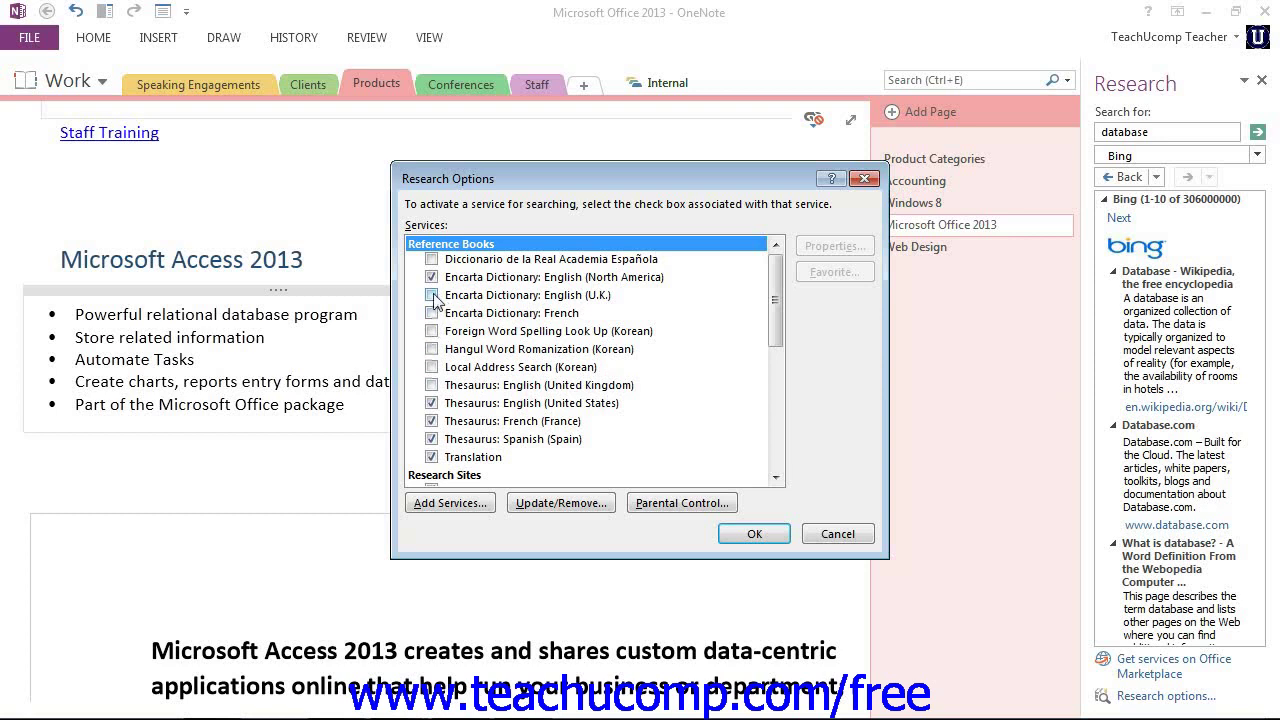
pyautogui.click(433, 295)
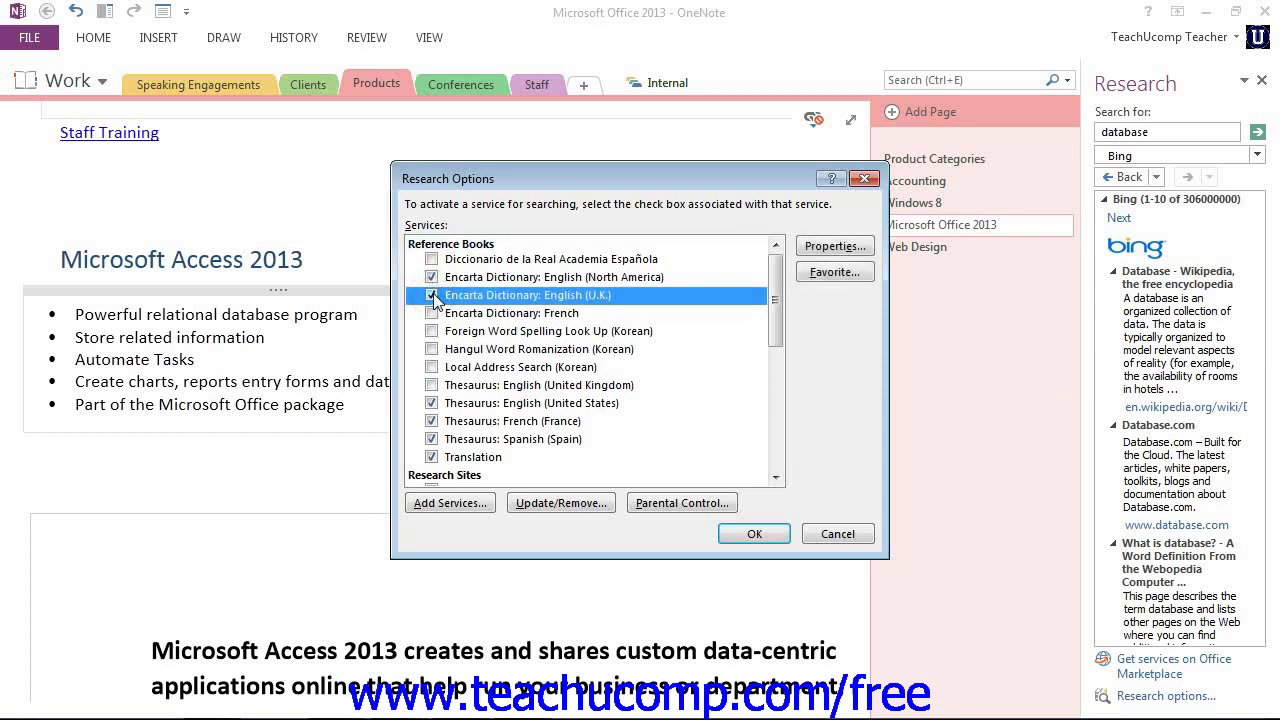
pyautogui.click(755, 535)
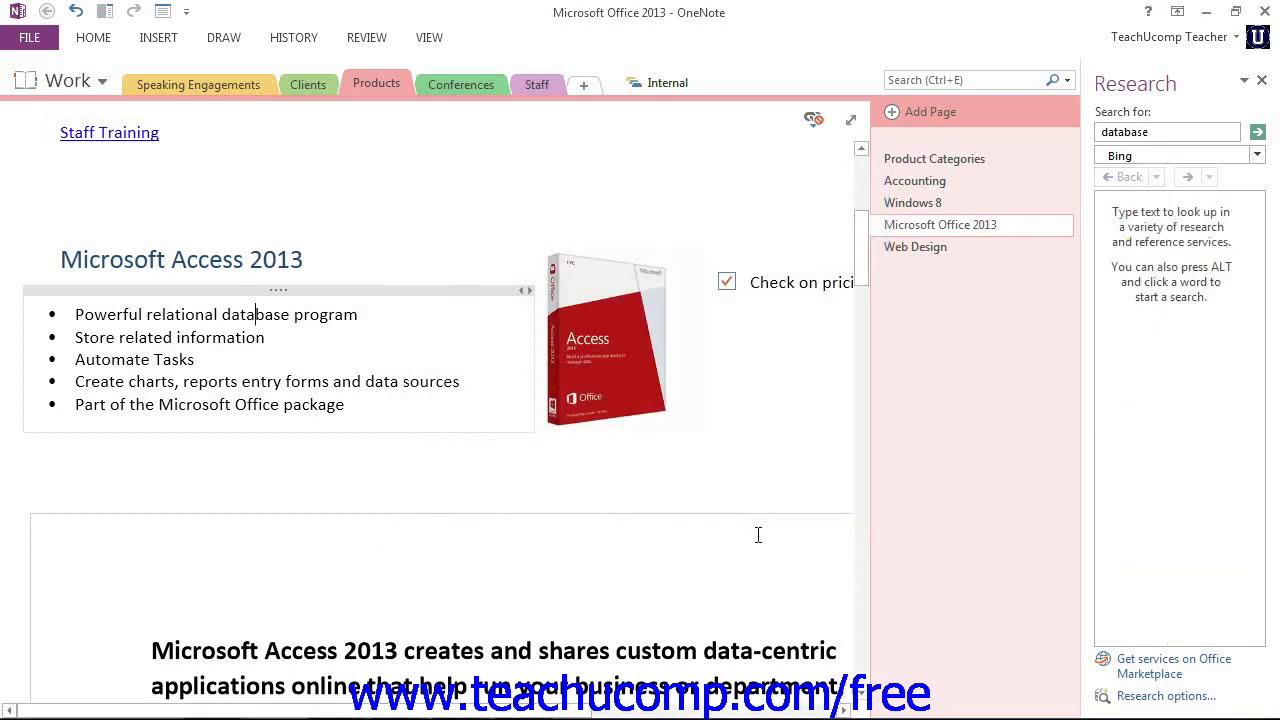
# Check the Add Services window for a new research provider, then close it without adding
pyautogui.click(1167, 696)
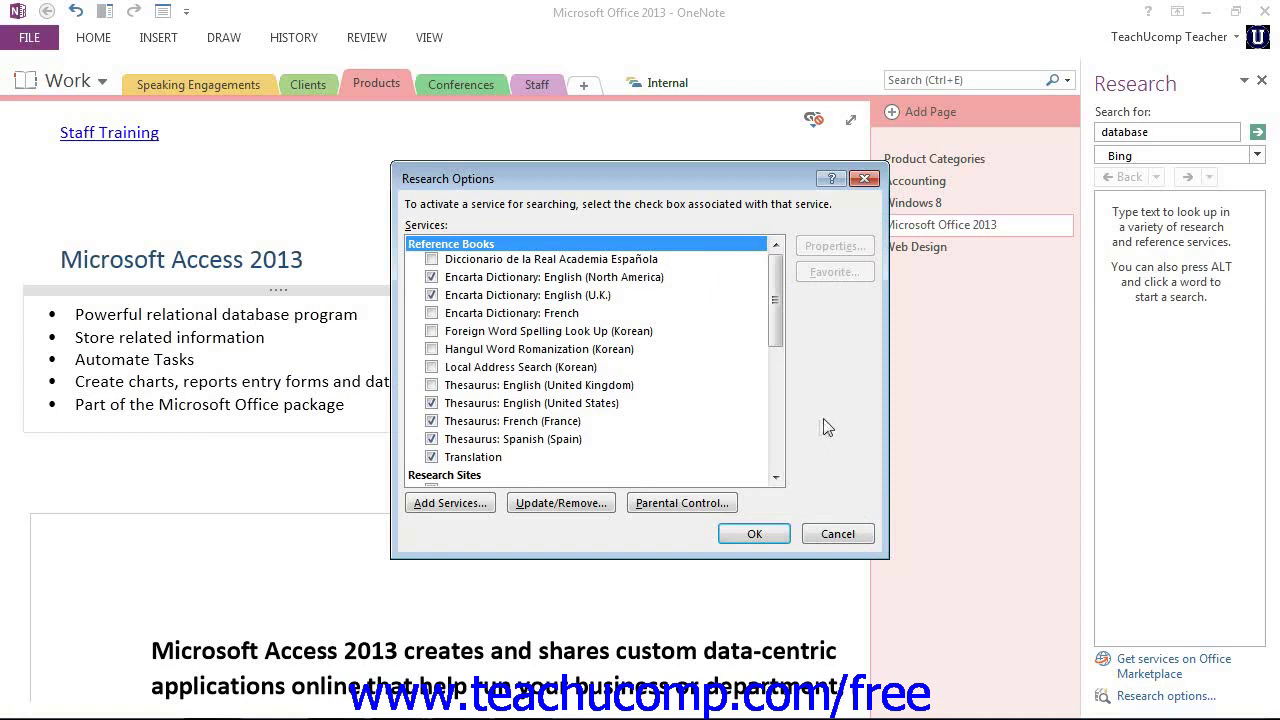
pyautogui.click(455, 503)
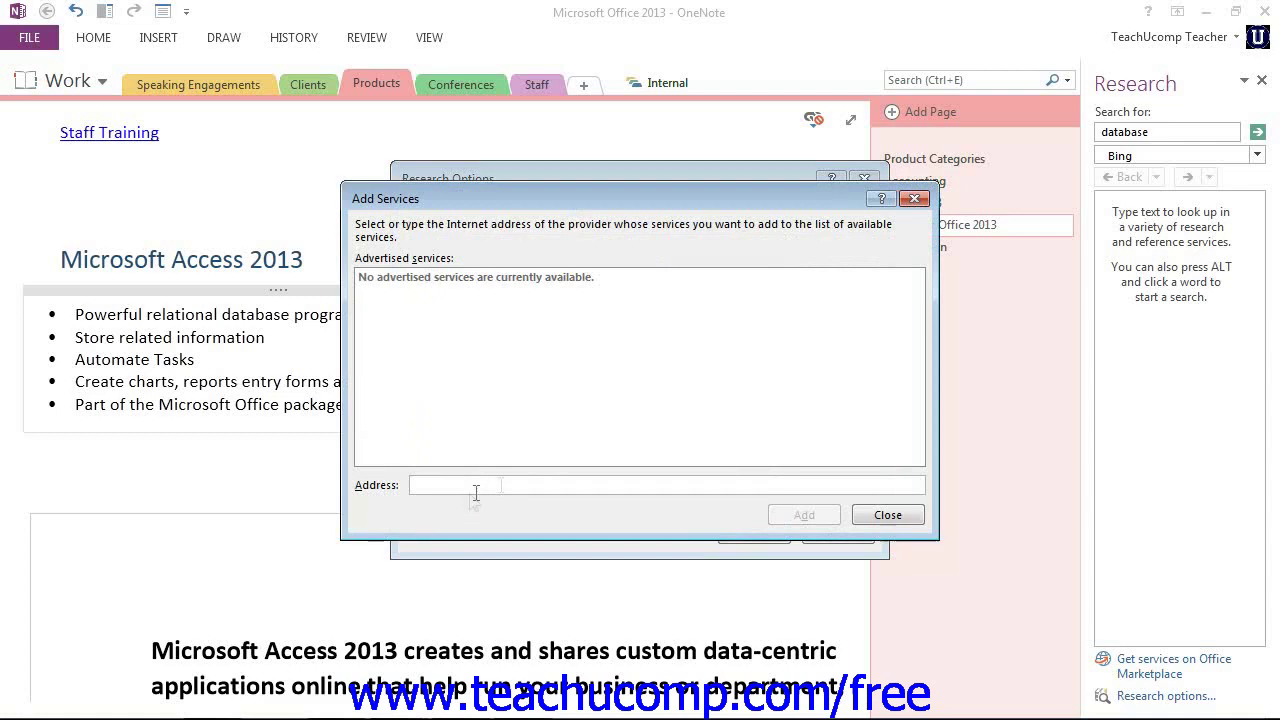
pyautogui.click(525, 484)
pyautogui.click(888, 515)
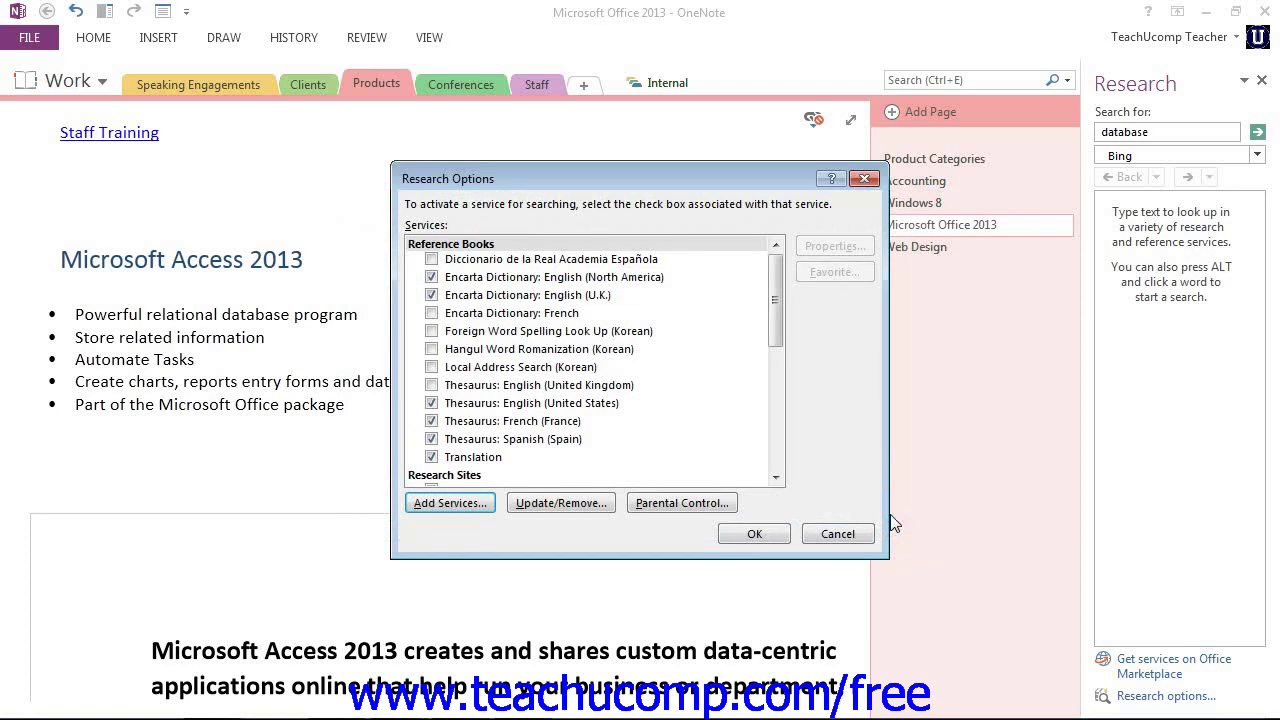
# Dismiss Research Options and close the Research pane so the notes fill the width
pyautogui.click(755, 534)
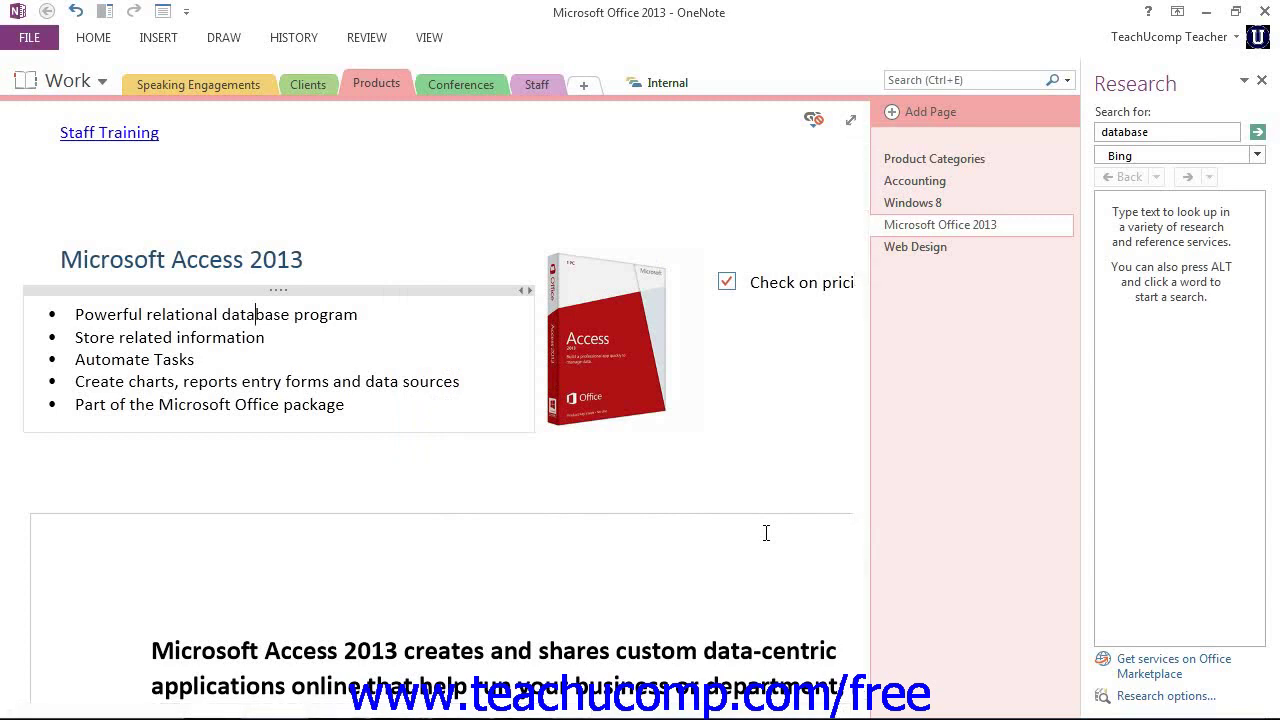
pyautogui.click(1260, 80)
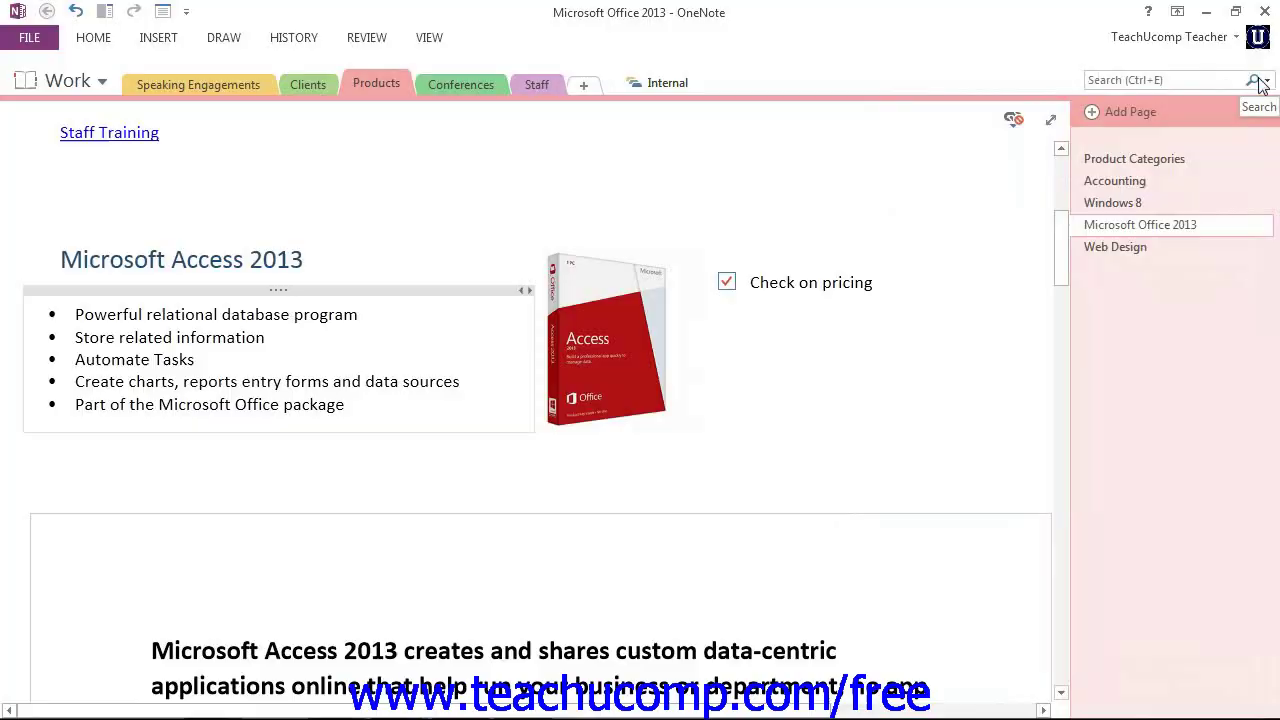